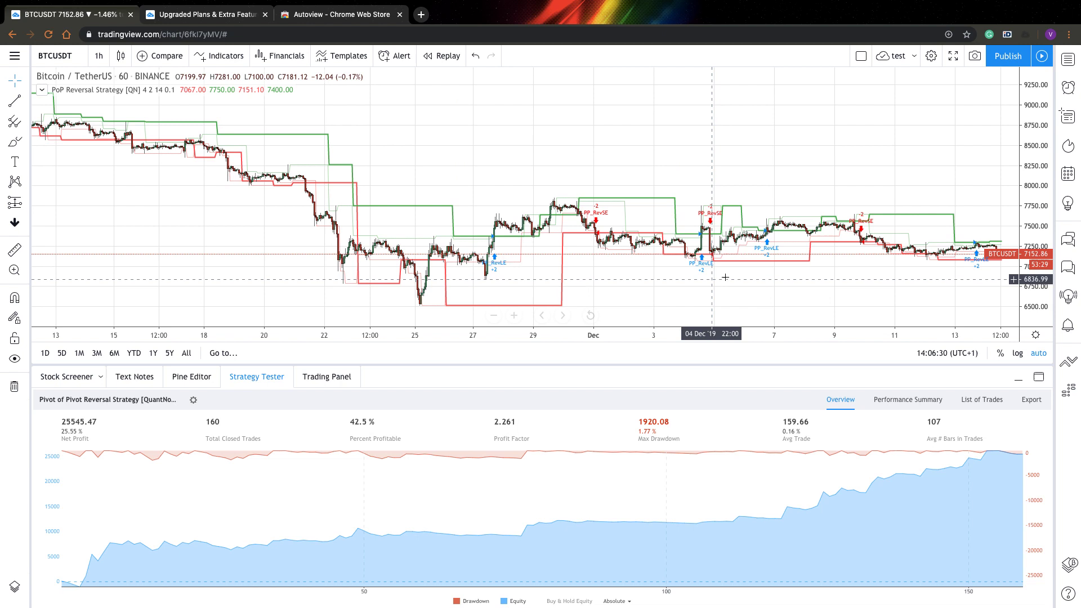
Export the BINANCE:BTCUSDT, 60 chart data as CSV with ISO time timestamps and open the downloaded file
scroll(799, 210, "right", 1)
scroll(799, 210, "left", 3)
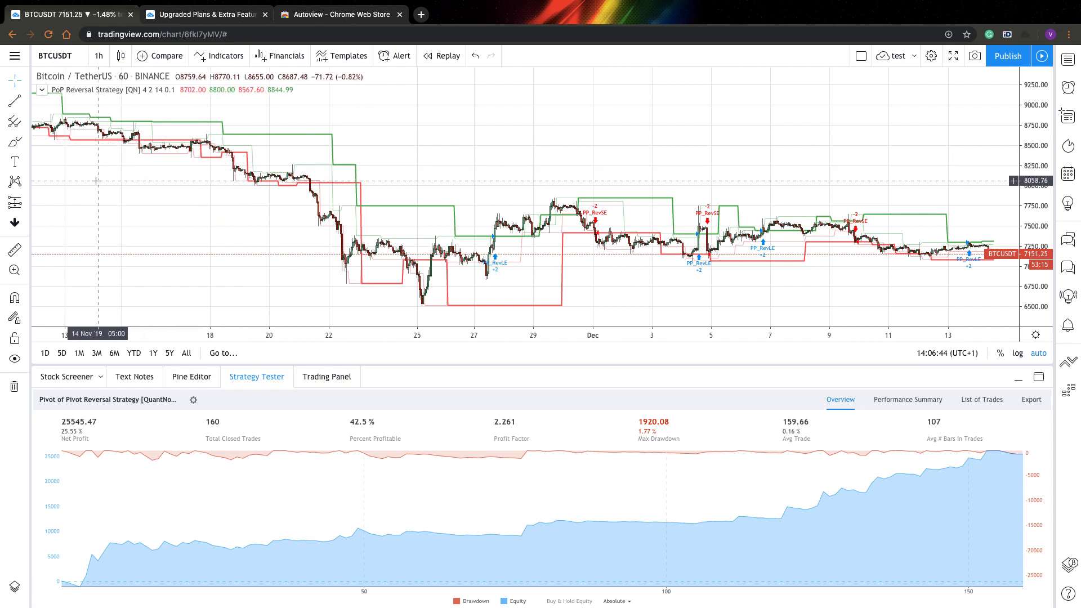
left_click(14, 56)
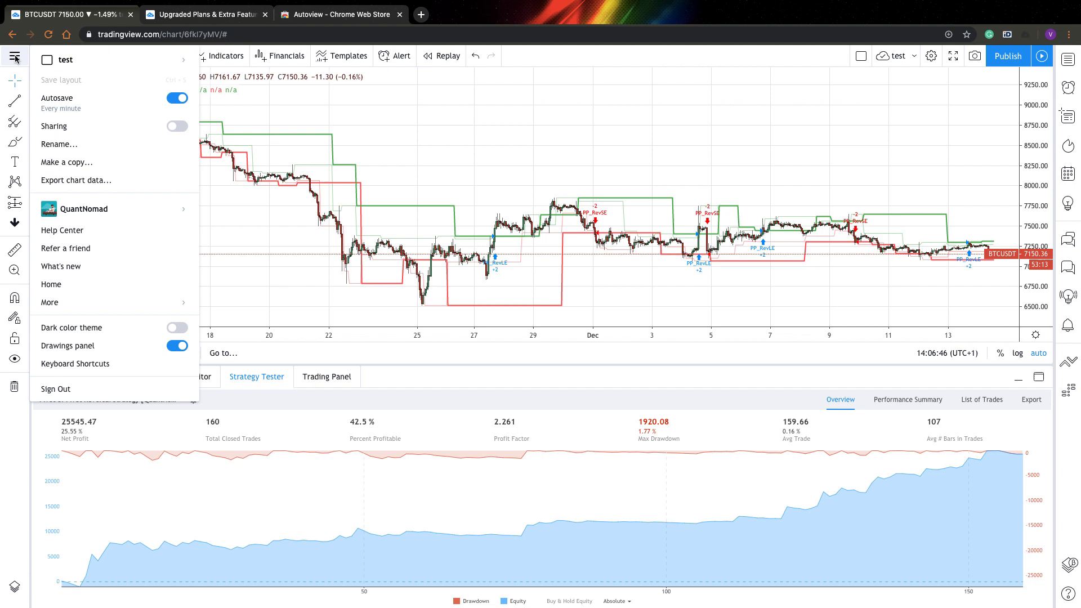
left_click(85, 180)
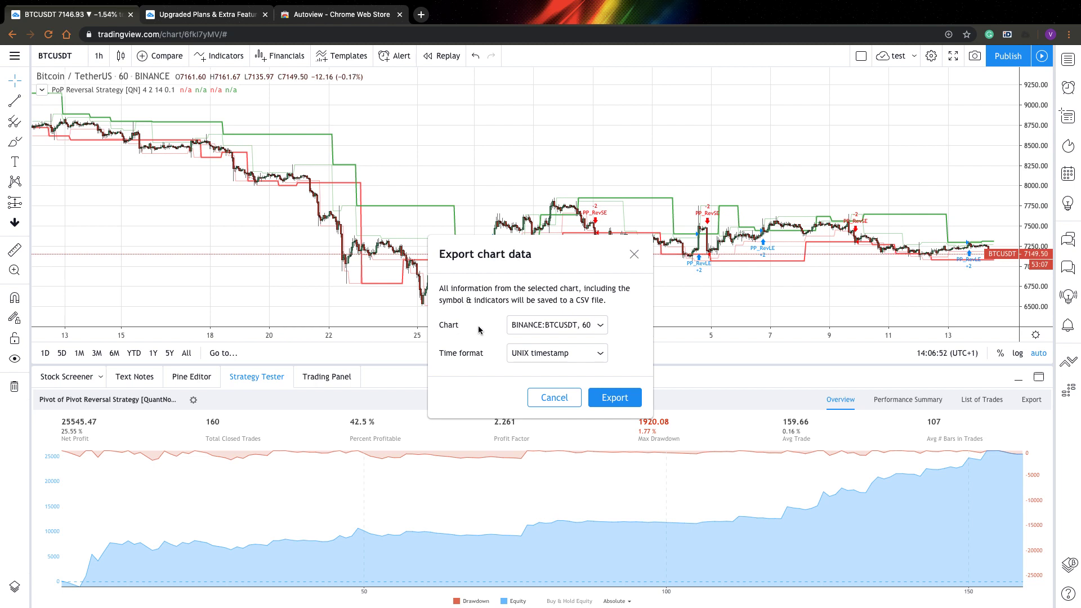
left_click(553, 327)
left_click(564, 327)
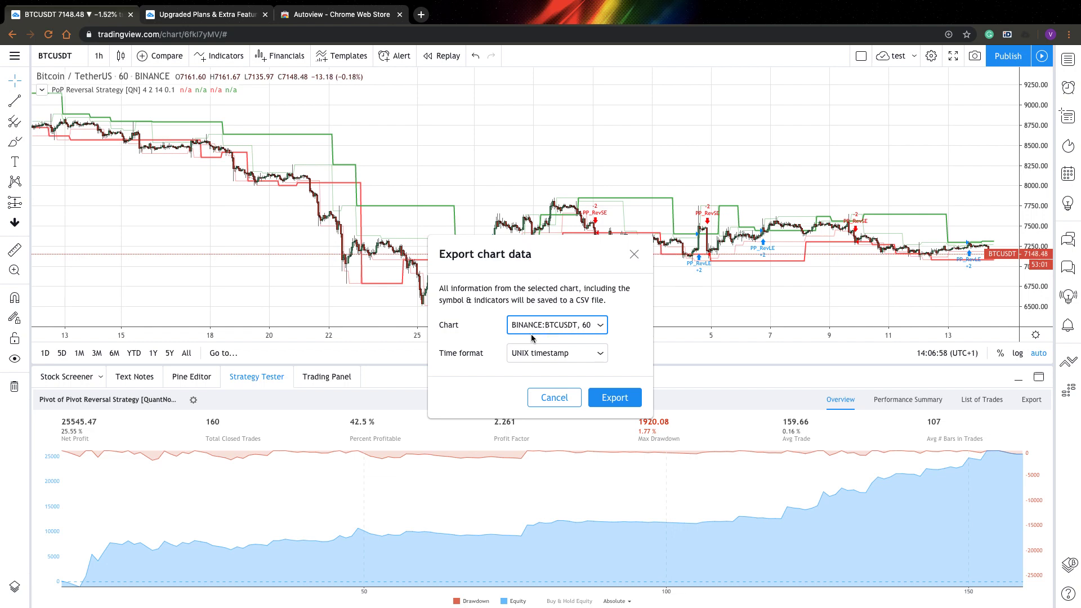
left_click(559, 354)
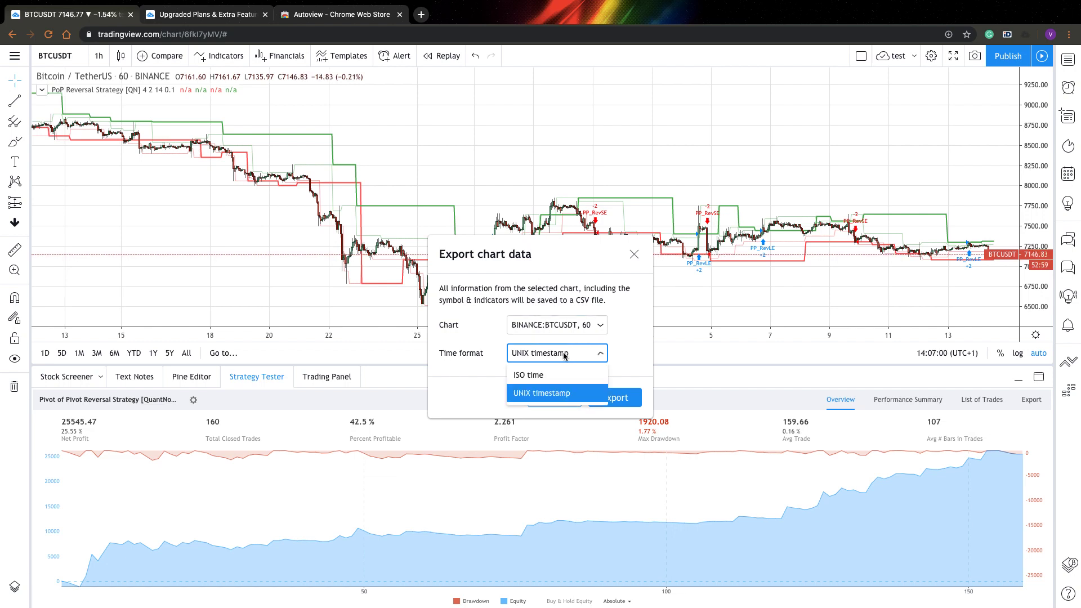
left_click(518, 376)
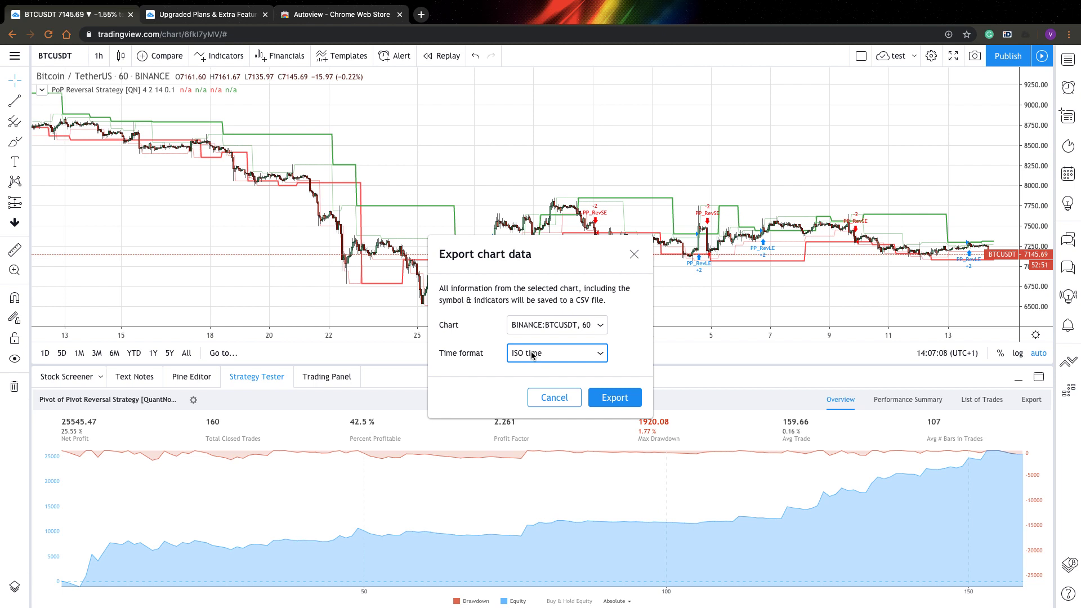
left_click(612, 398)
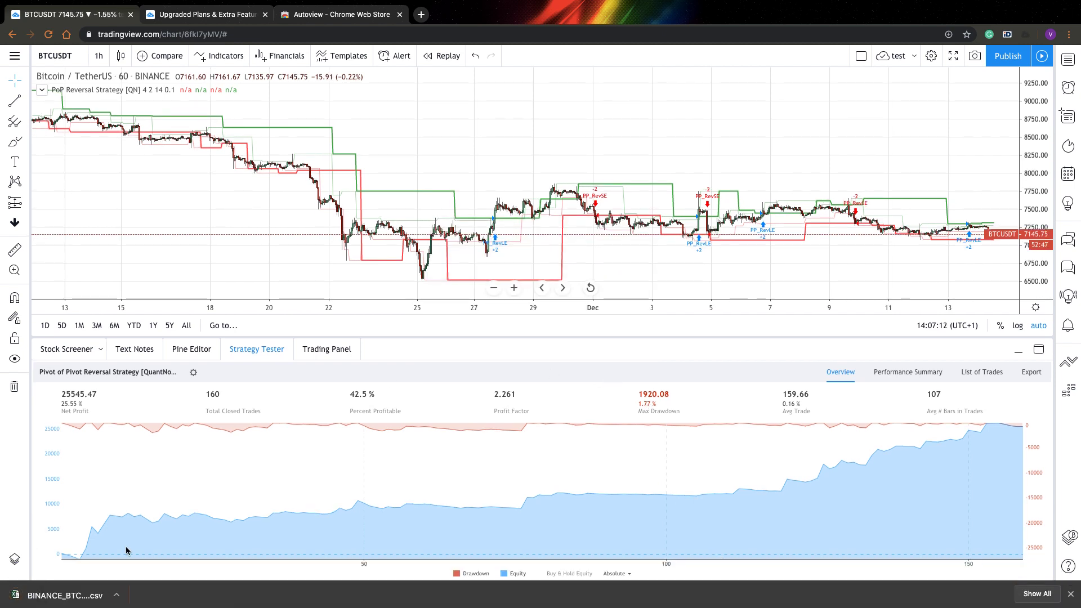
left_click(70, 595)
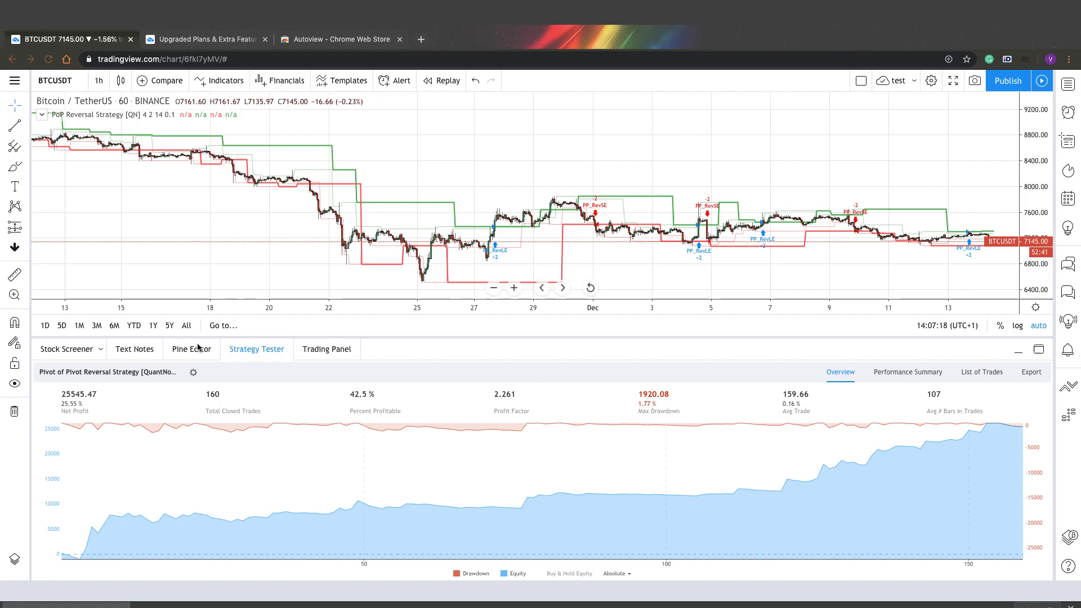
In the Excel workbook, auto-fit column A to show full timestamps, scroll to the bottom, then return to Chrome
key("ctrl+Up")
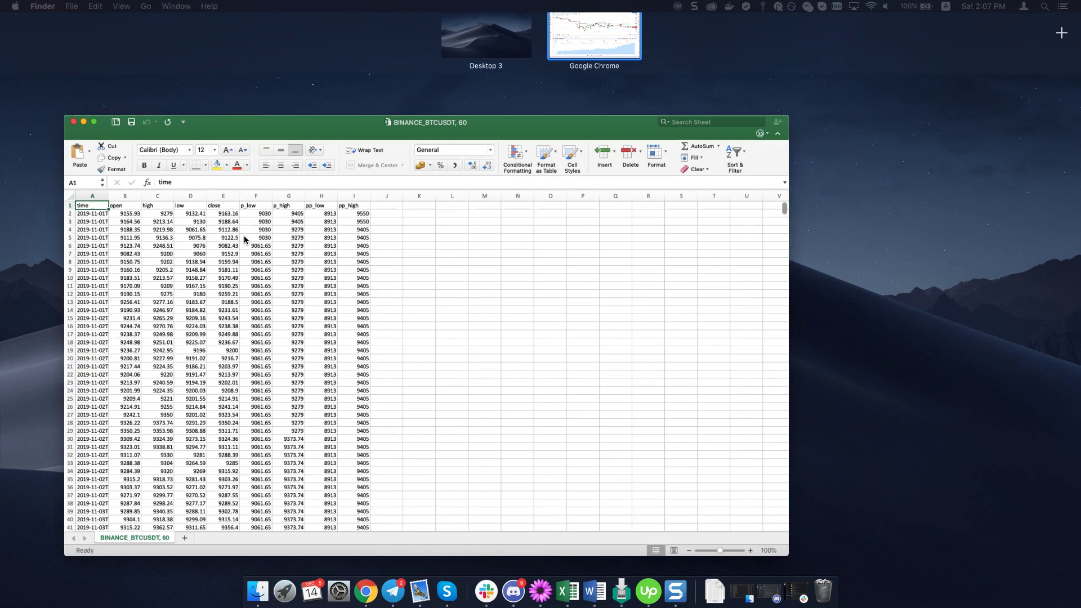
left_click(245, 236)
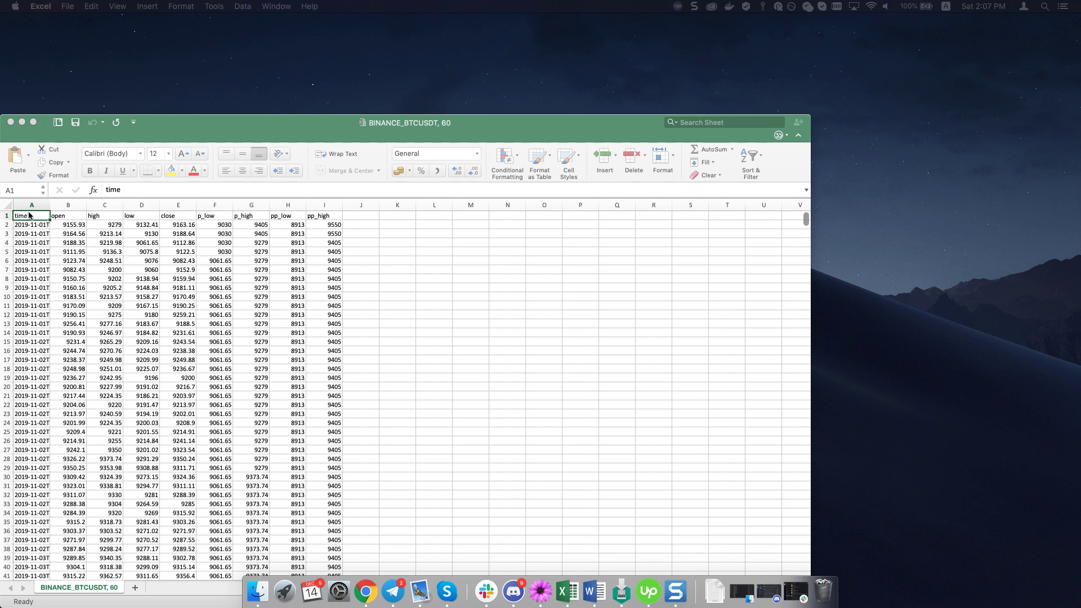
double_click(49, 208)
left_click(39, 205)
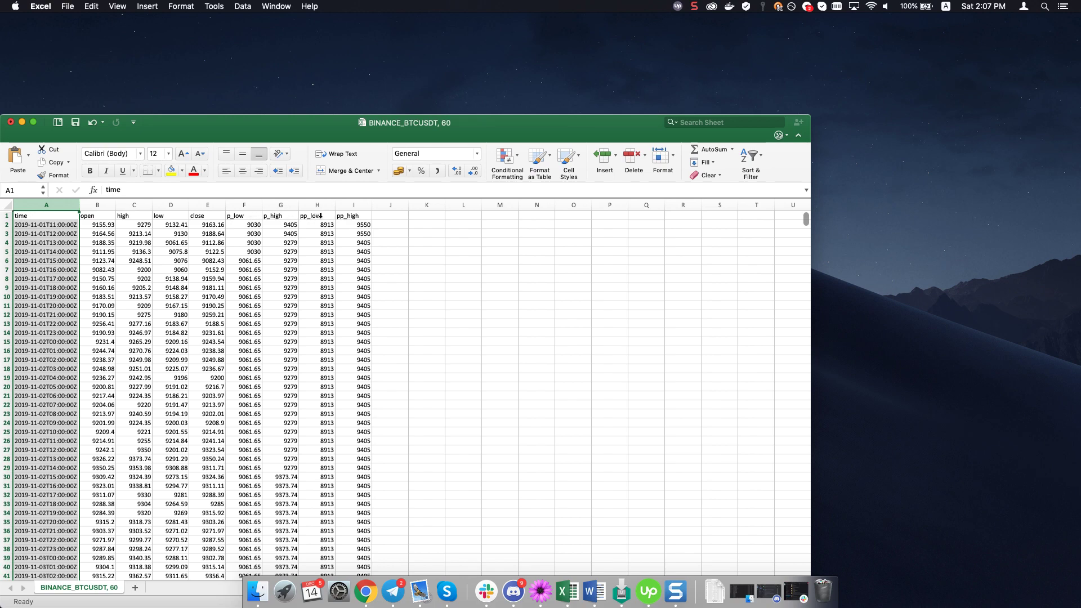
scroll(334, 327, "down", 20)
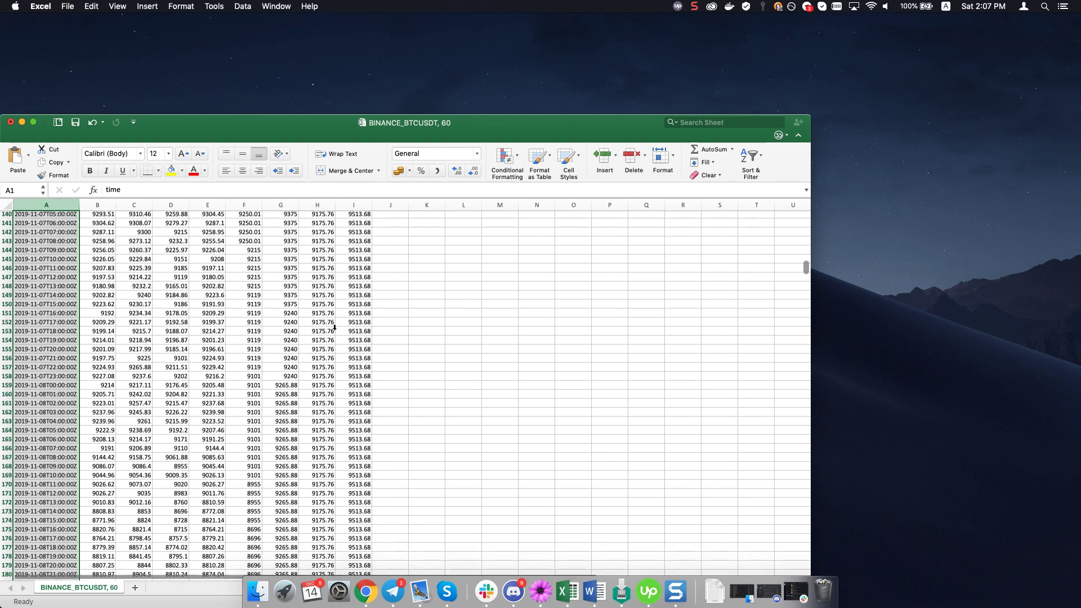
scroll(335, 327, "down", 20)
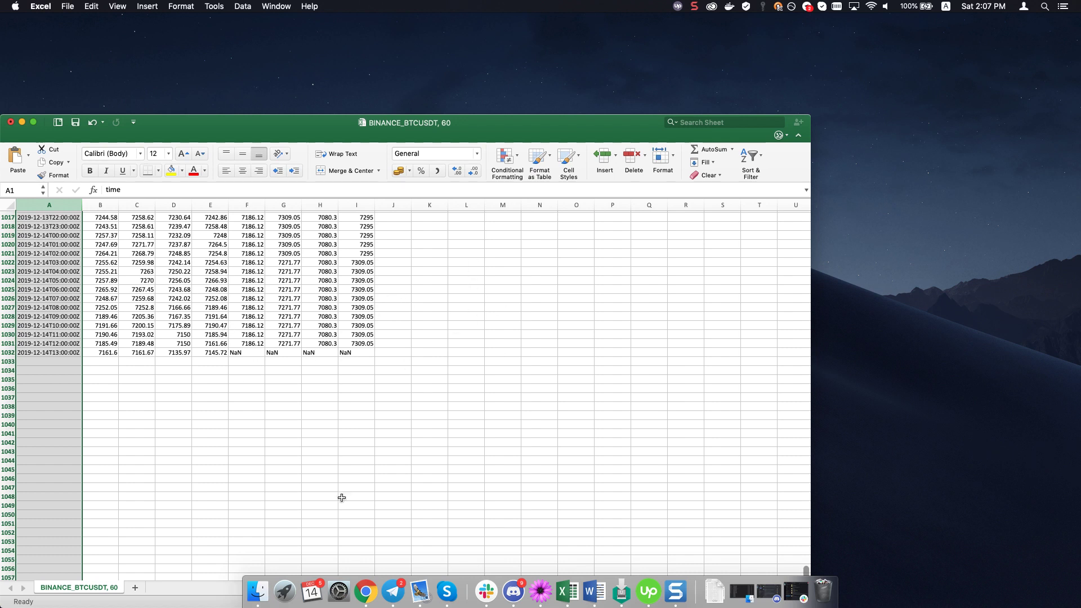
left_click(364, 580)
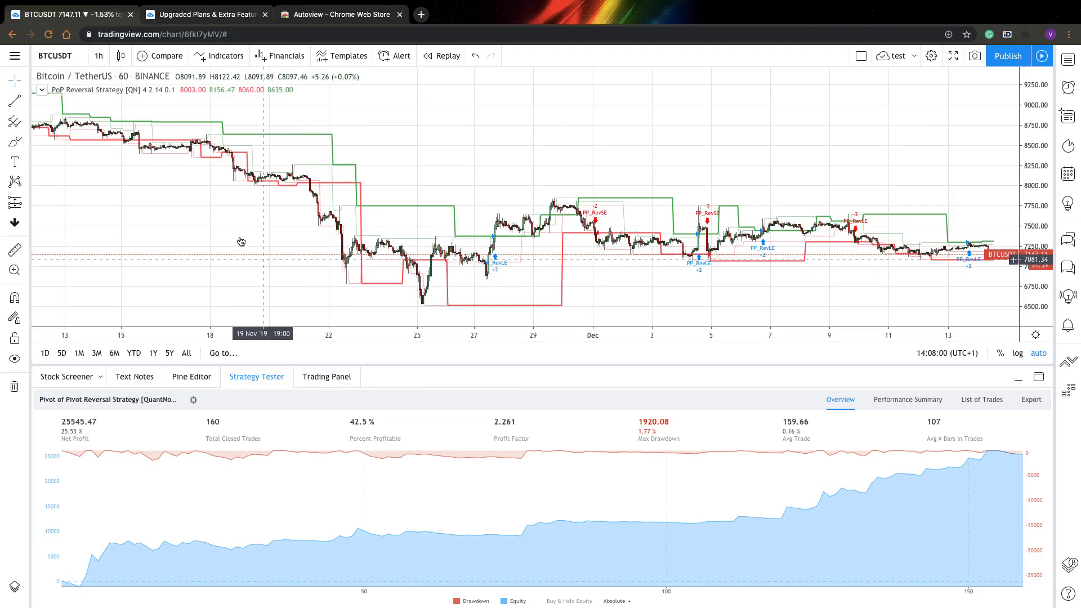
left_click(197, 16)
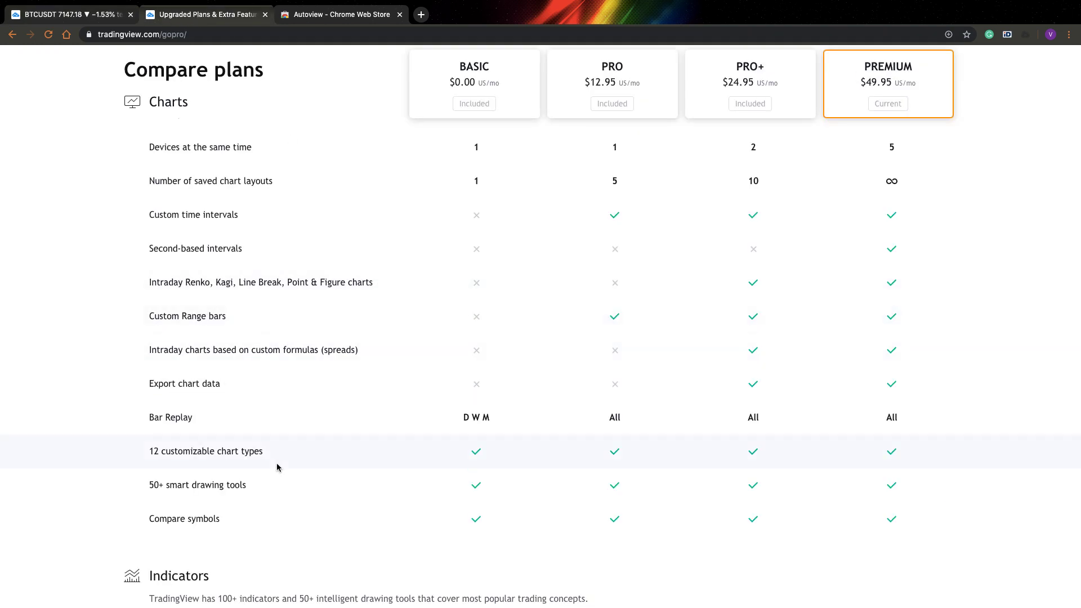
scroll(277, 464, "up", 1)
scroll(278, 464, "down", 1)
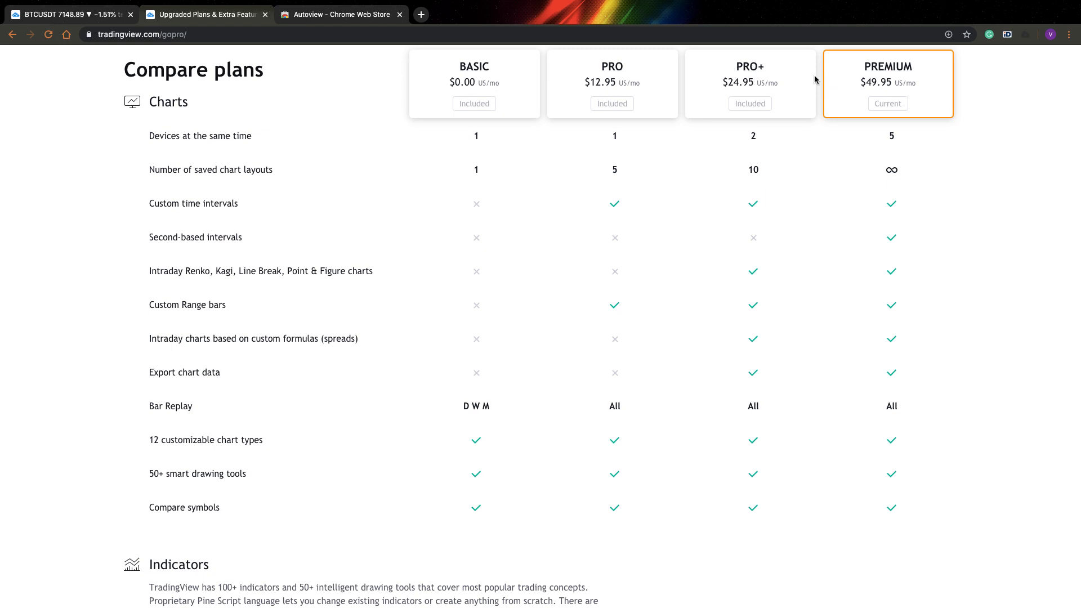
left_click(110, 14)
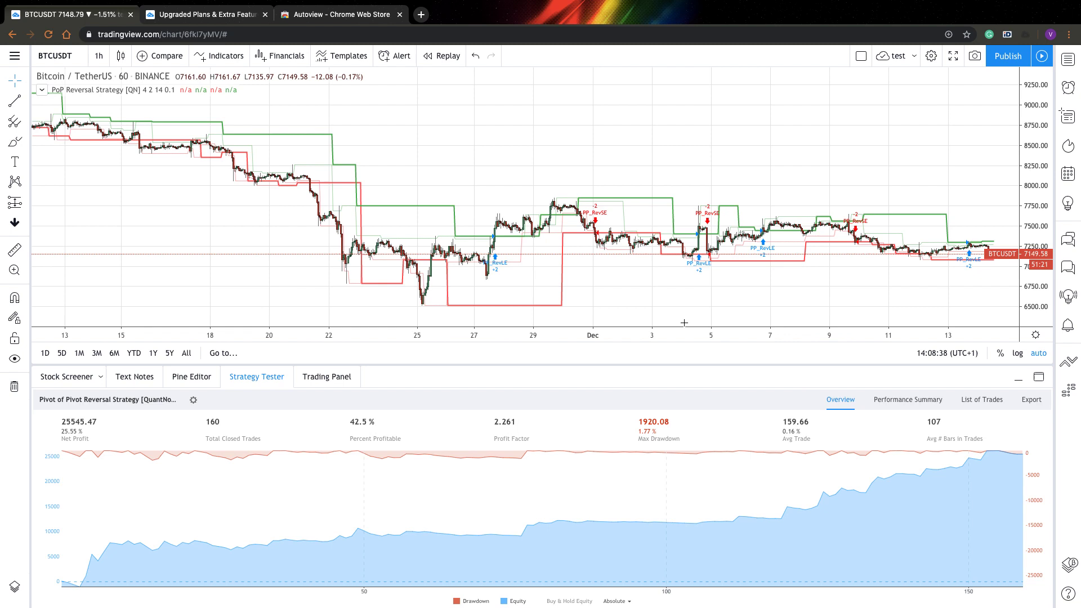
Switch to the Autoview - Chrome Web Store tab
left_click(351, 16)
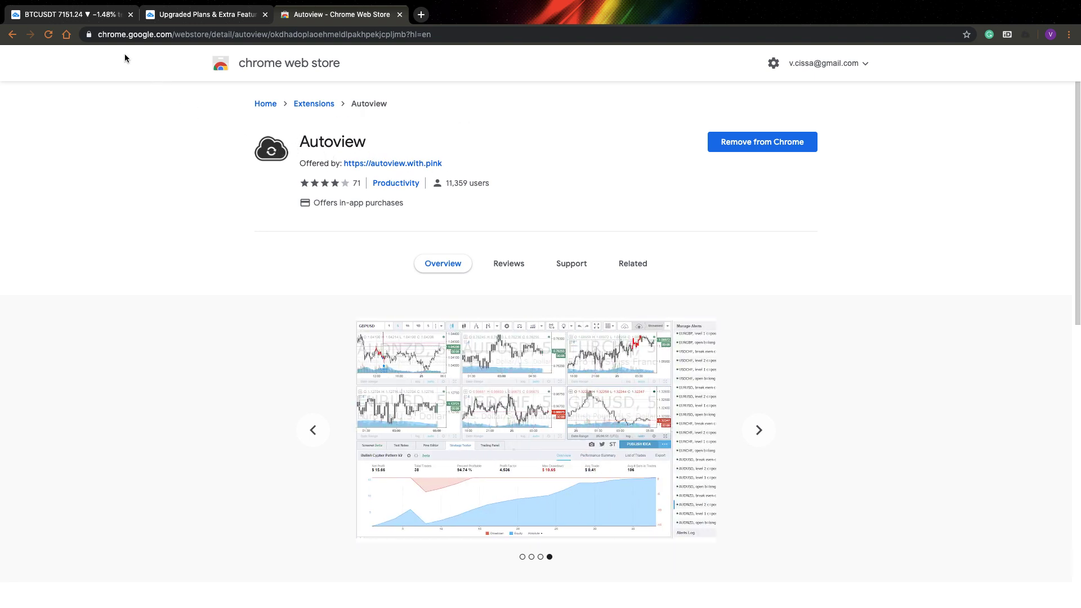
left_click(81, 15)
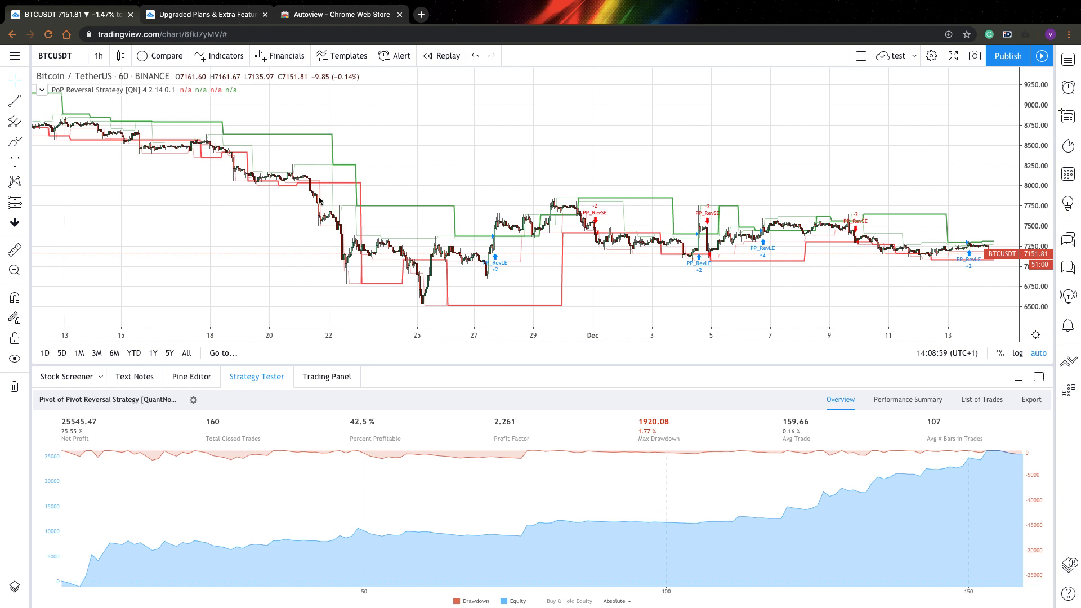
left_click(1033, 405)
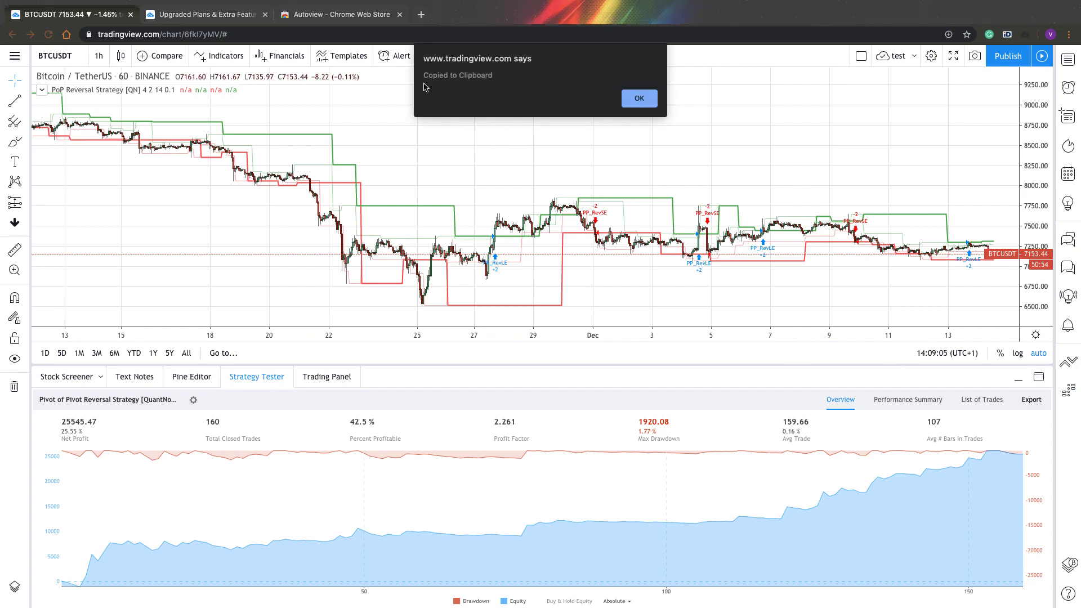
left_click(640, 99)
key("ctrl+Left")
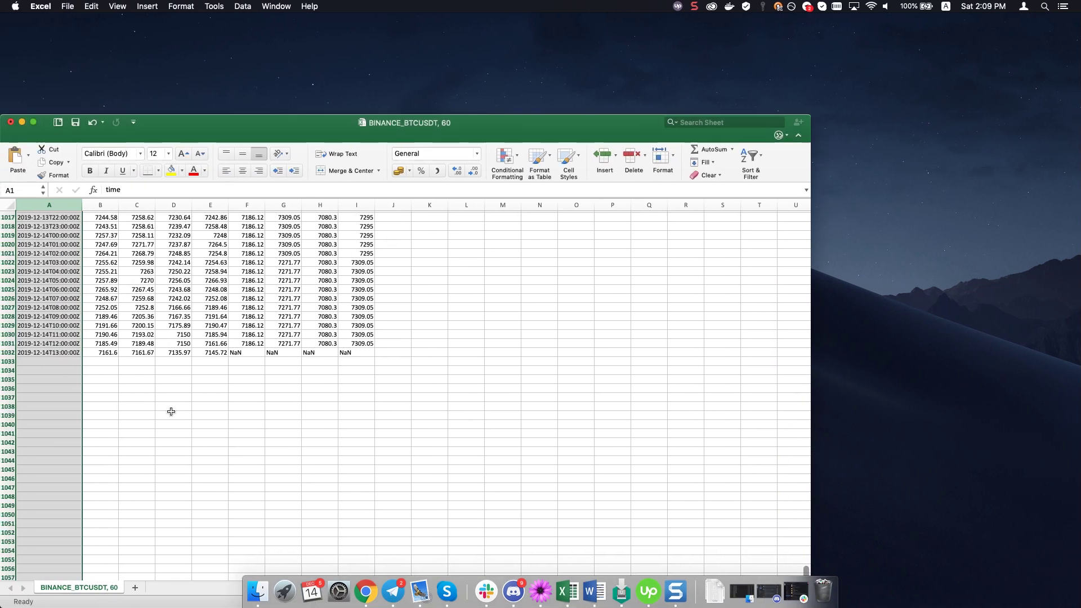
Paste the backtest results into a new Sheet1 and maximize the Excel window
left_click(135, 588)
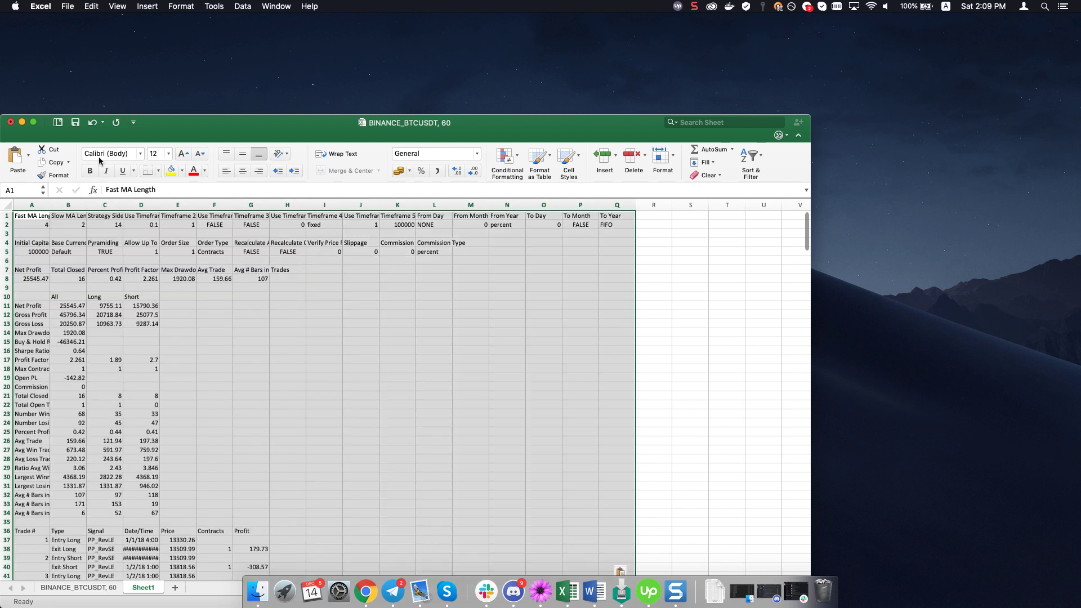
key("super+v")
left_click_drag(147, 124, 282, 84)
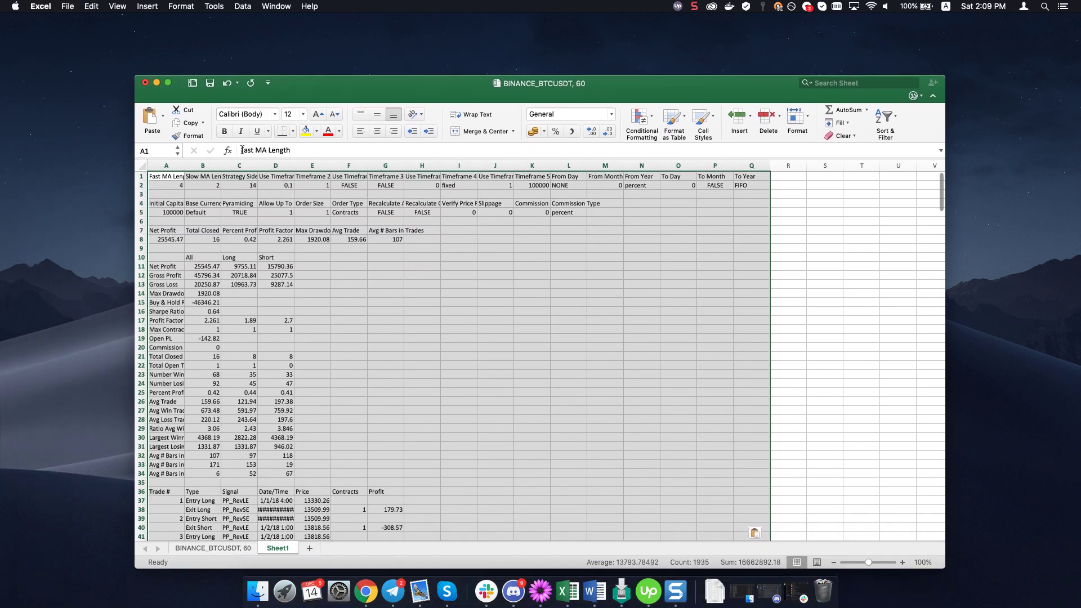
double_click(307, 89)
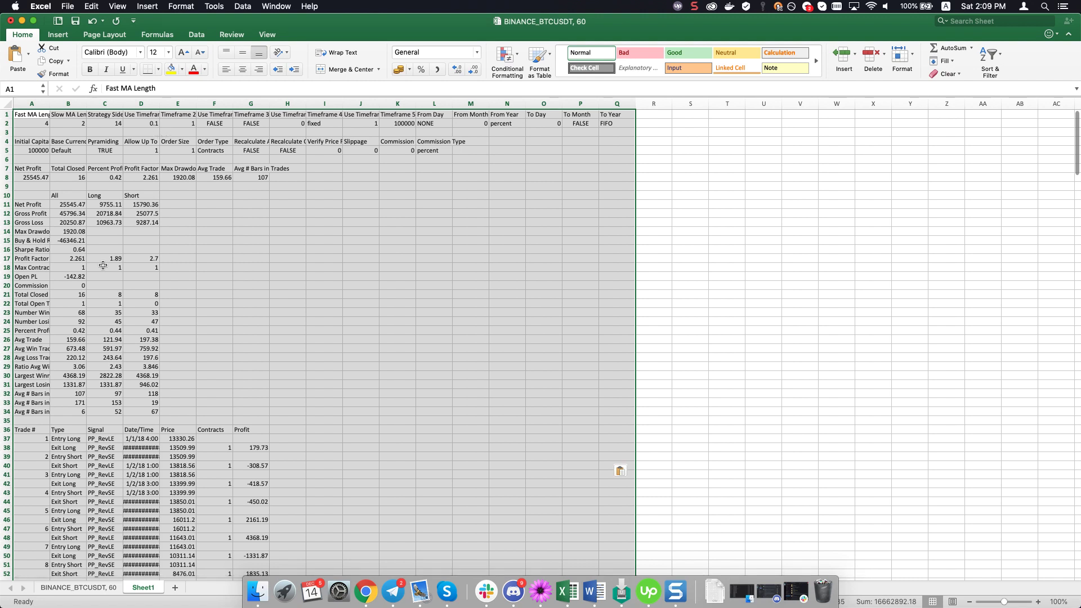
Review the headline results in rows 7–8 and the A11:D35 performance table, then return to TradingView
left_click(33, 122)
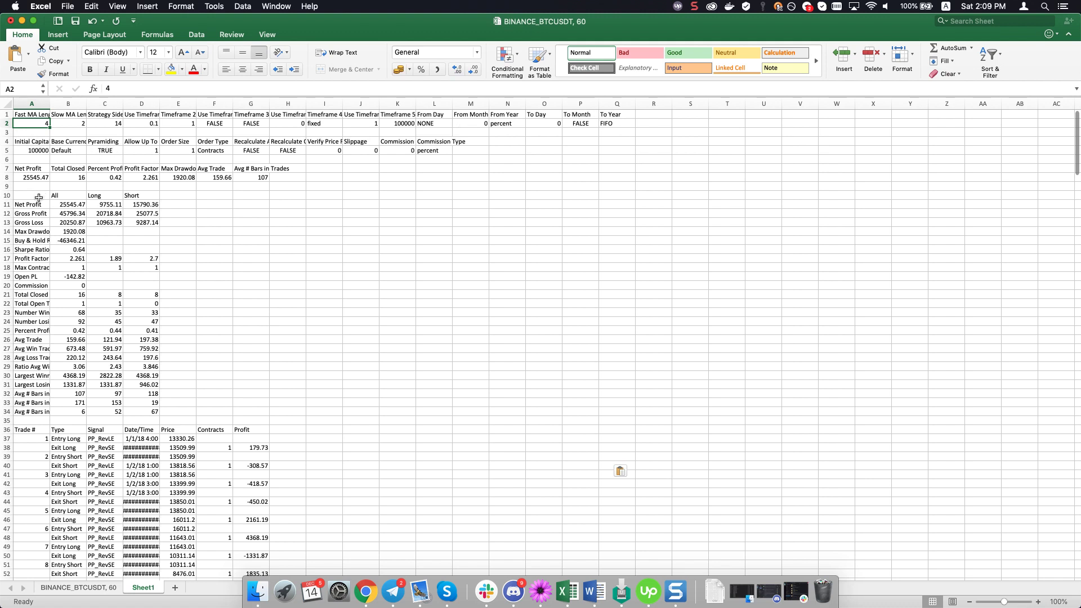
left_click_drag(25, 166, 251, 178)
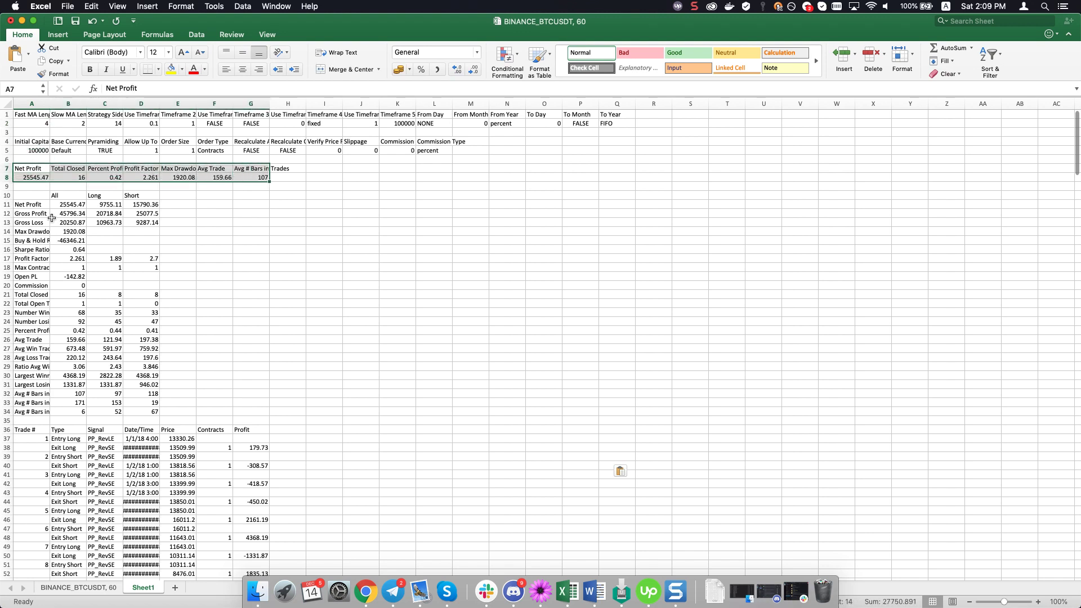
left_click_drag(28, 204, 137, 416)
scroll(59, 330, "down", 5)
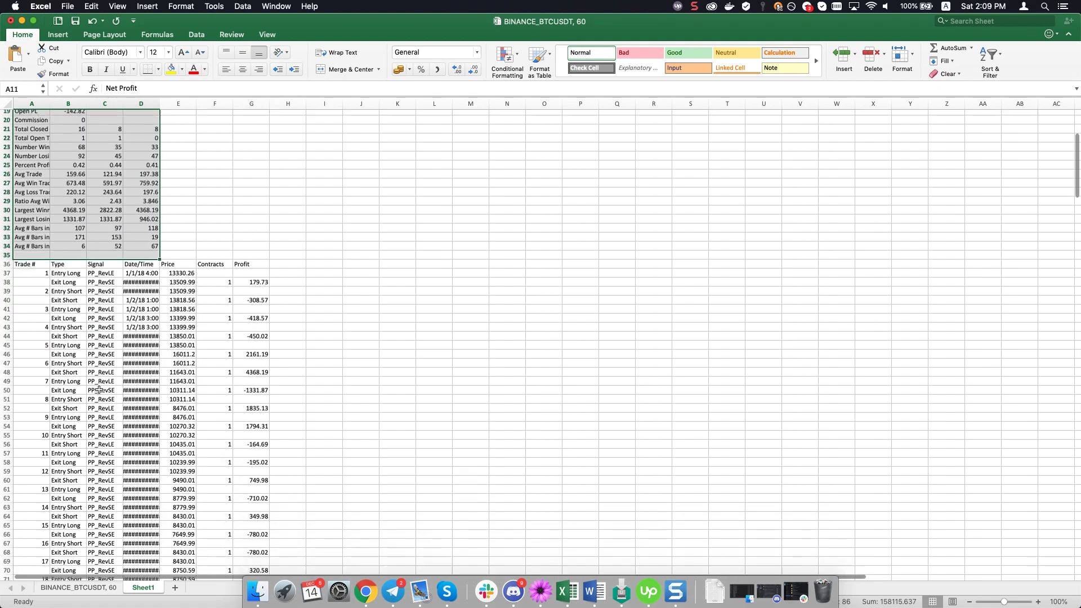
scroll(68, 359, "down", 10)
scroll(68, 358, "down", 20)
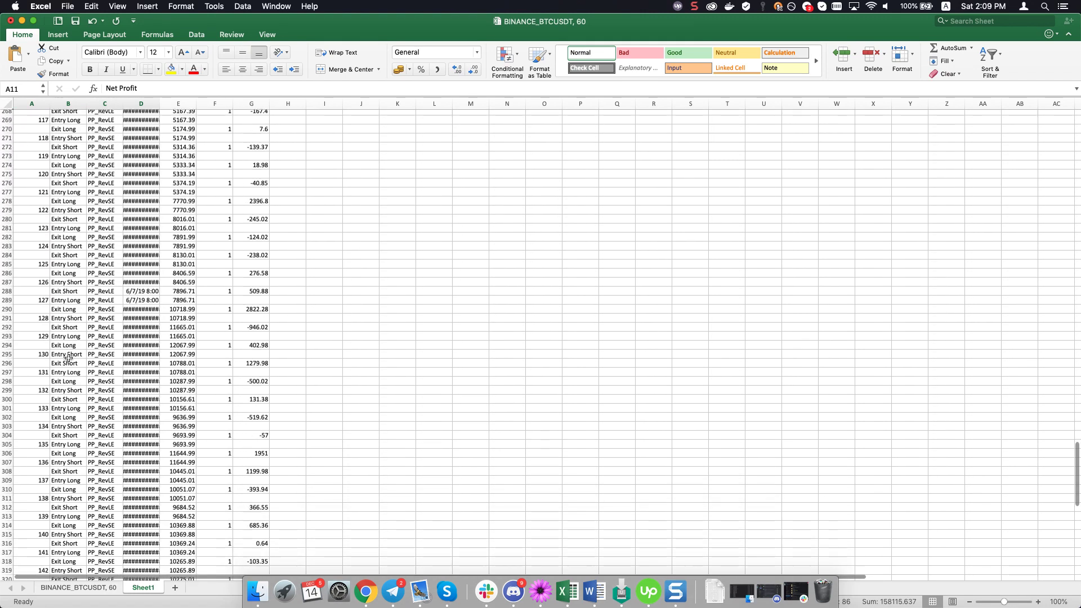
scroll(68, 359, "up", 5)
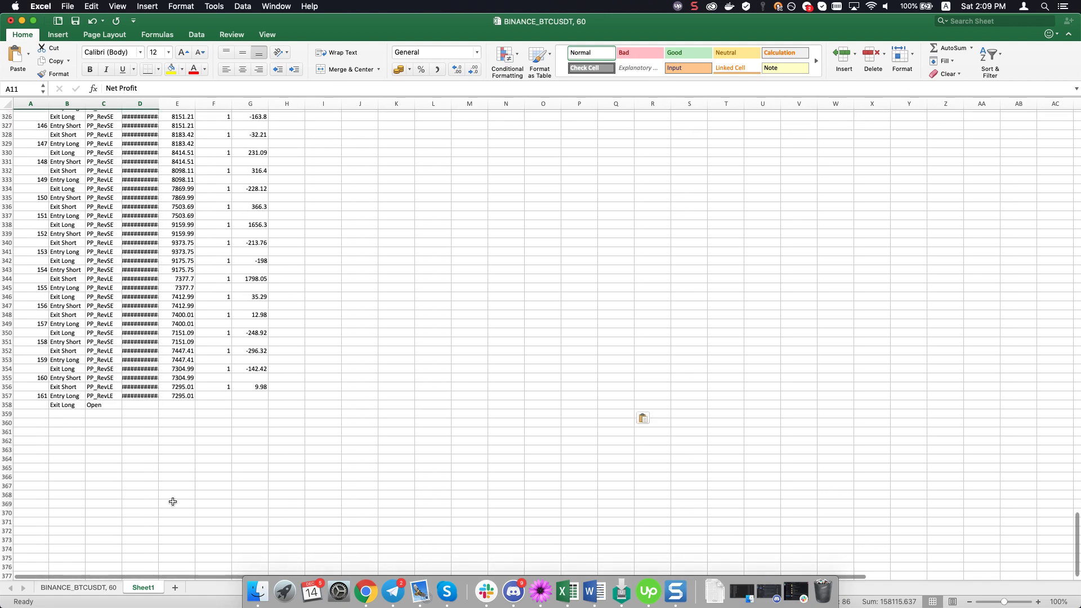
left_click(368, 566)
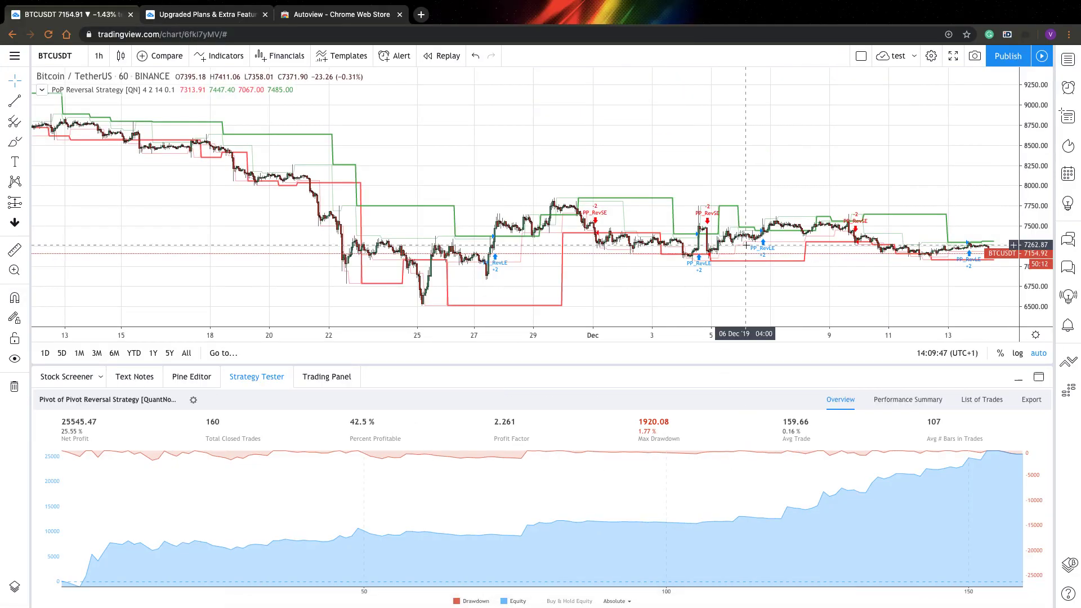
View the strategy's Performance Summary and then its List of Trades
left_click_drag(755, 248, 742, 248)
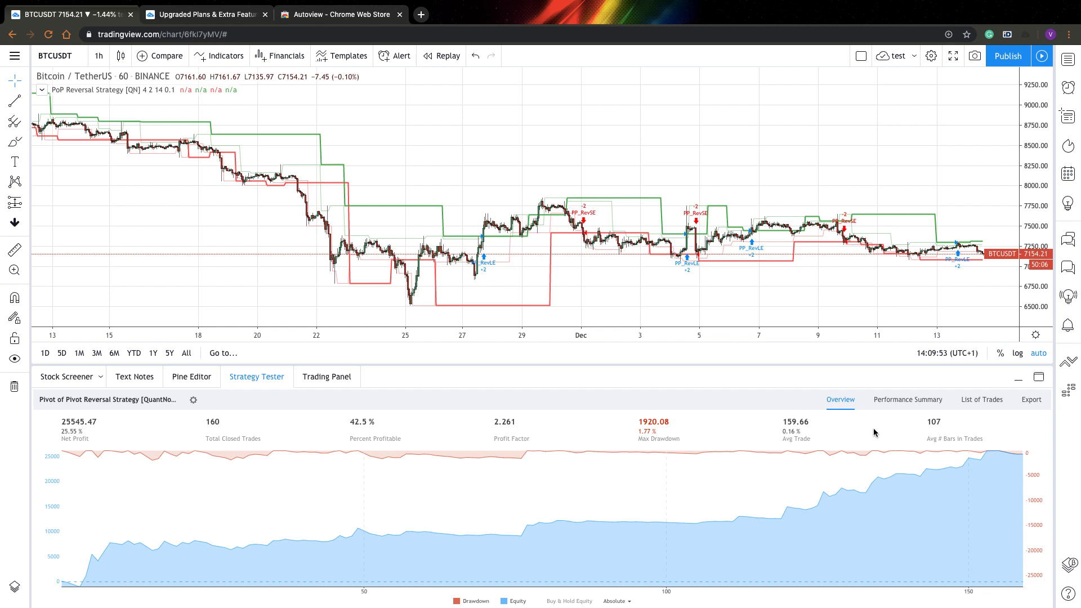
left_click(910, 402)
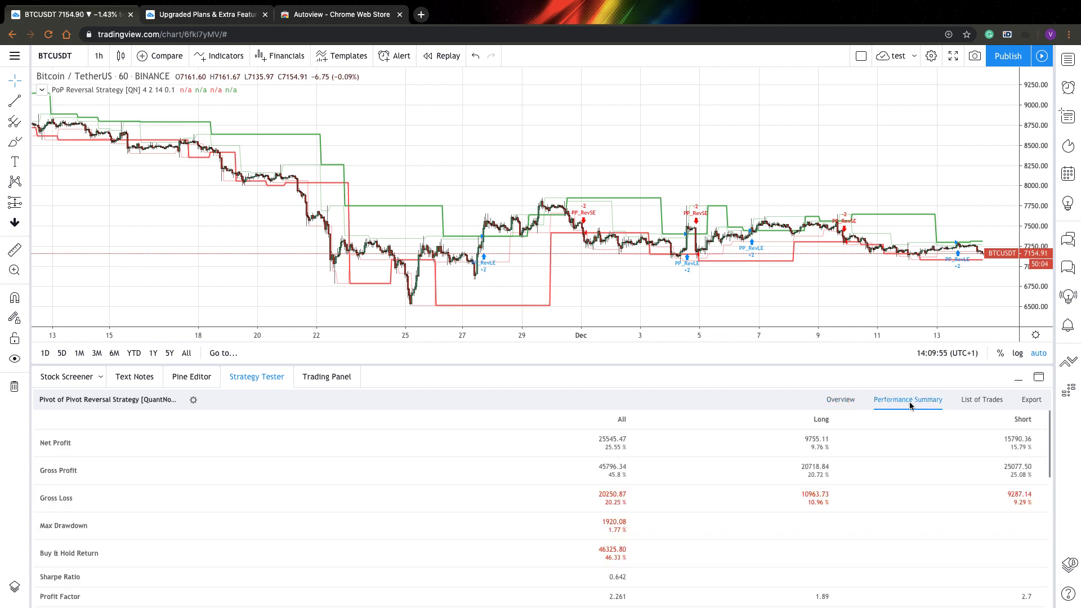
left_click(986, 401)
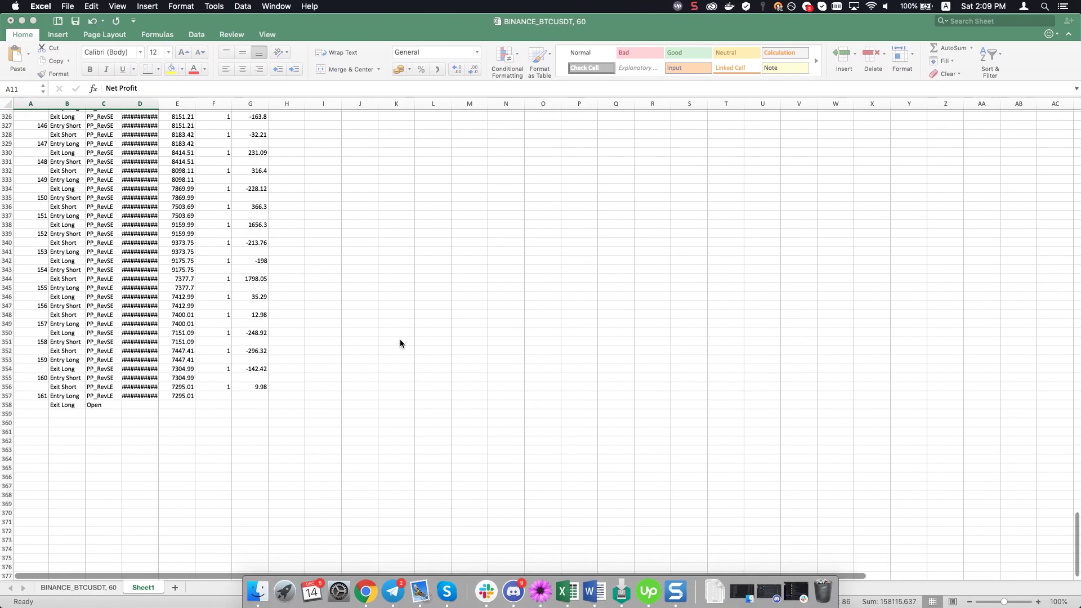
scroll(325, 334, "down", 20)
scroll(326, 335, "up", 20)
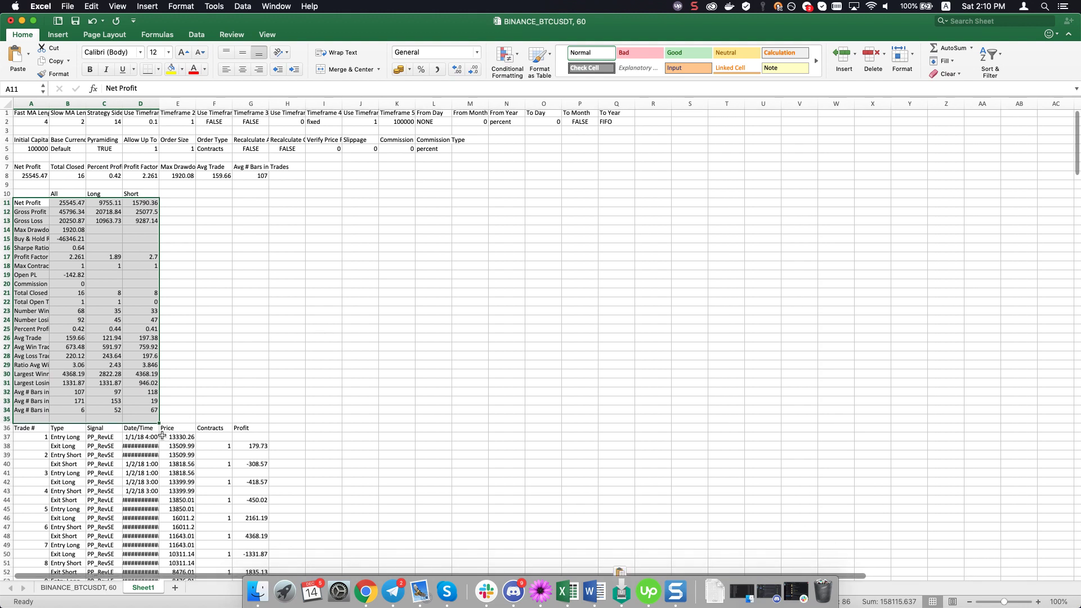
scroll(162, 435, "down", 1)
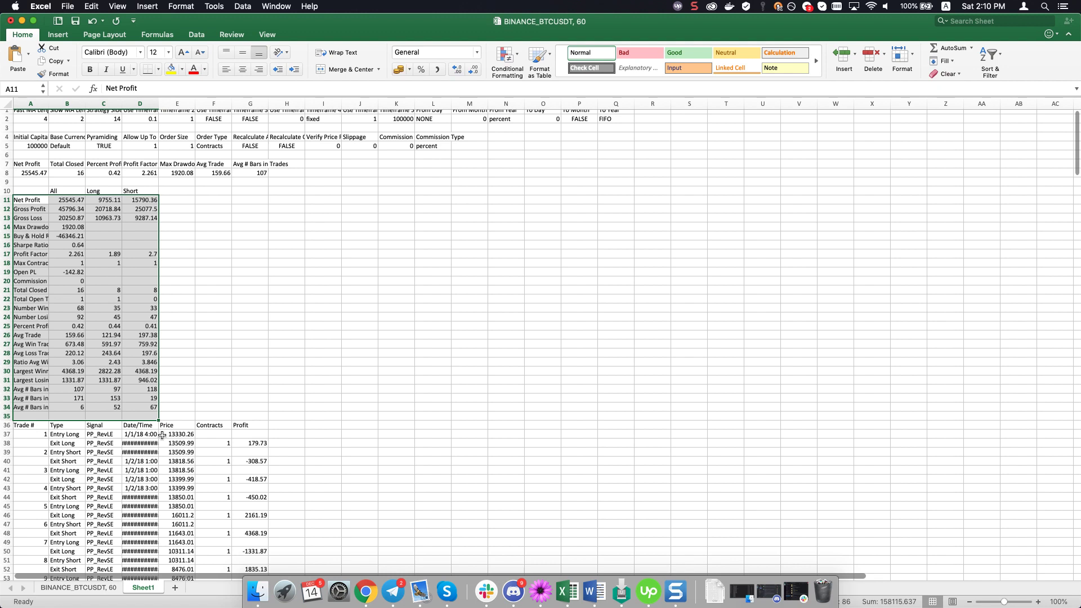
left_click(273, 269)
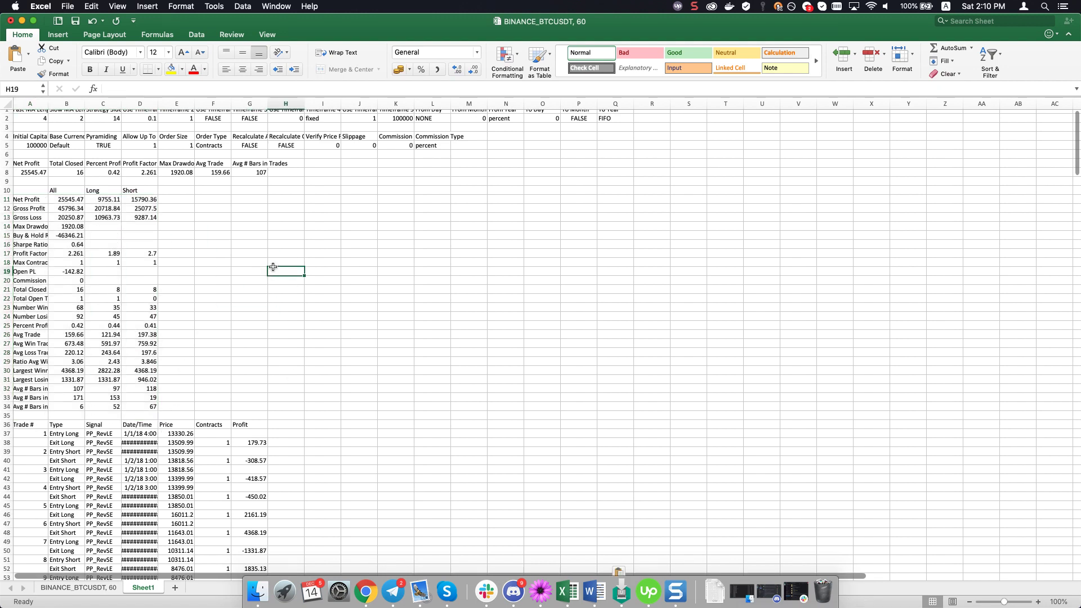